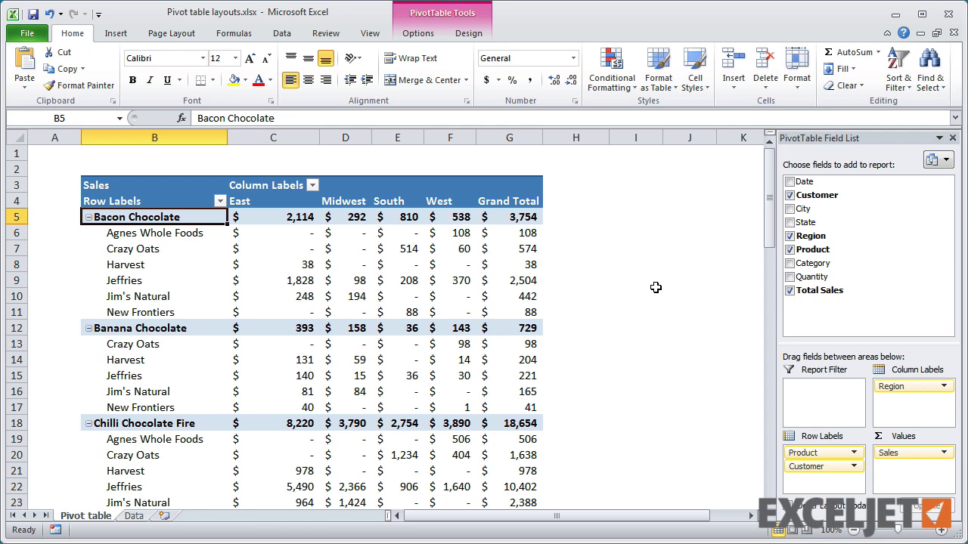
- Change the pivot table's report layout to Outline Form, then to Tabular Form
click(482, 38)
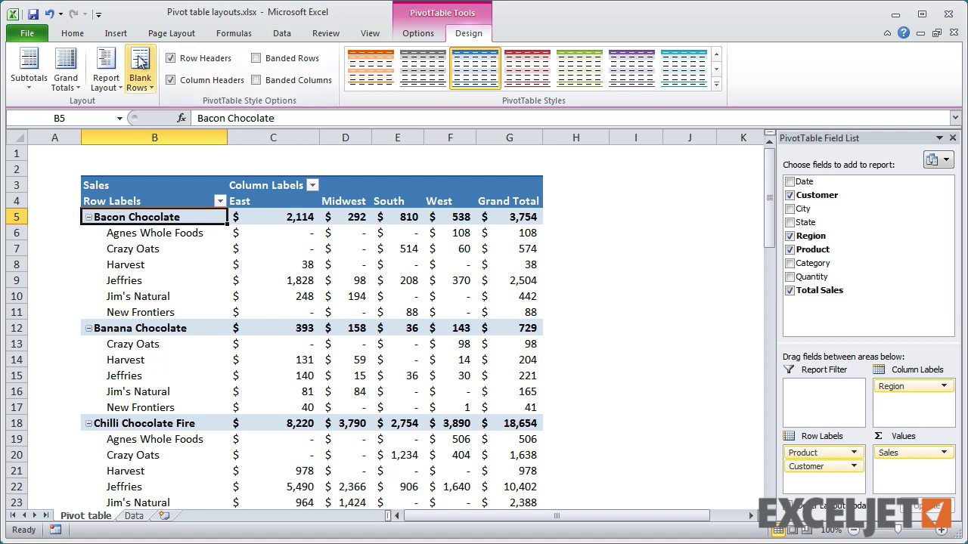
click(108, 68)
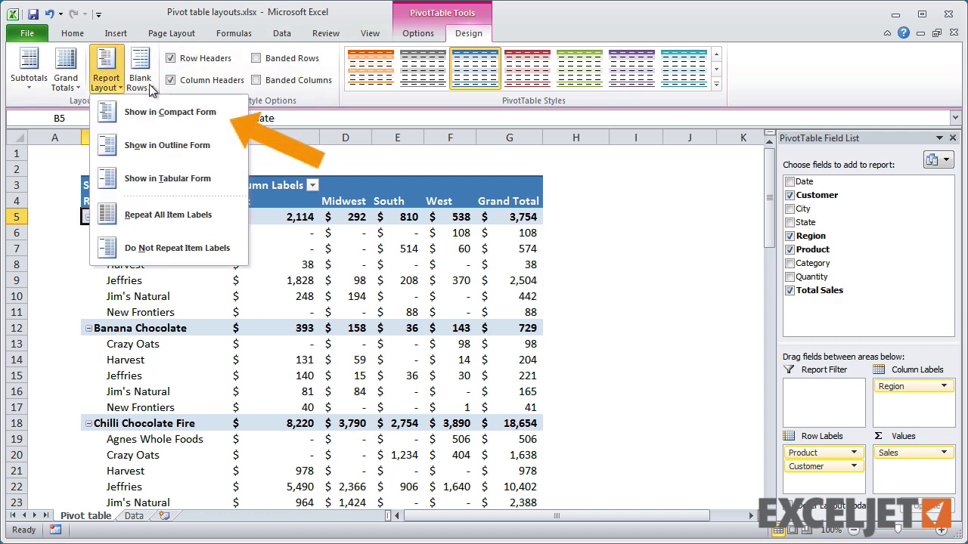
click(230, 144)
click(106, 80)
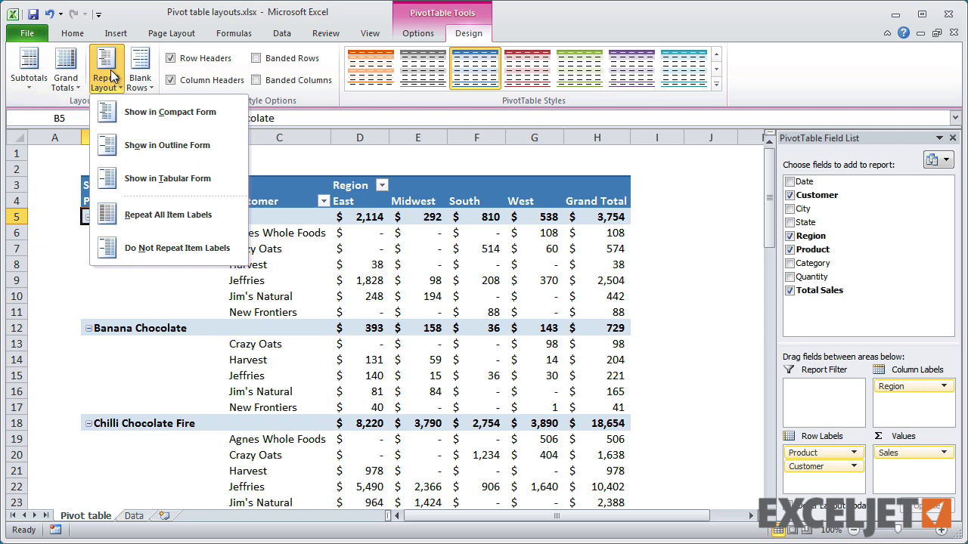
click(205, 176)
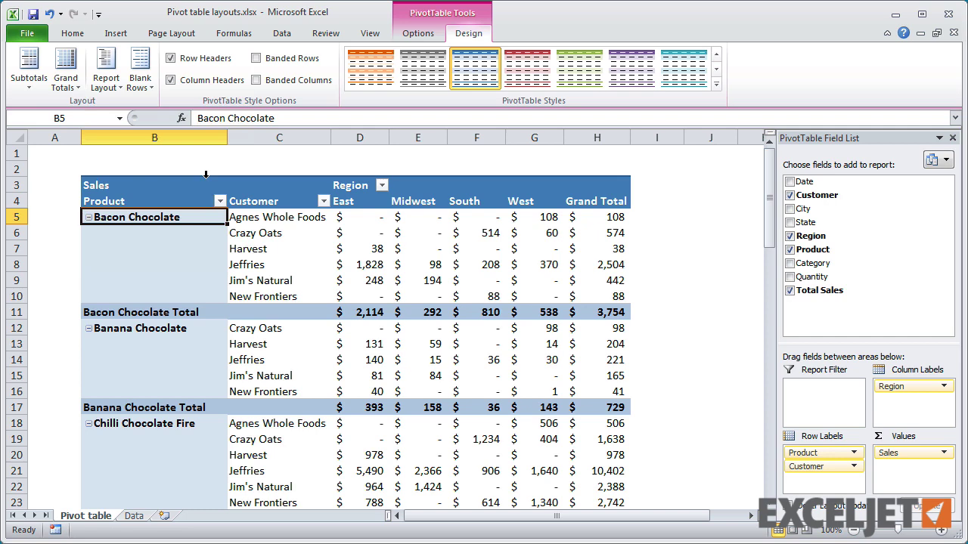
- Set the pivot table's report layout to Show in Compact Form
click(120, 84)
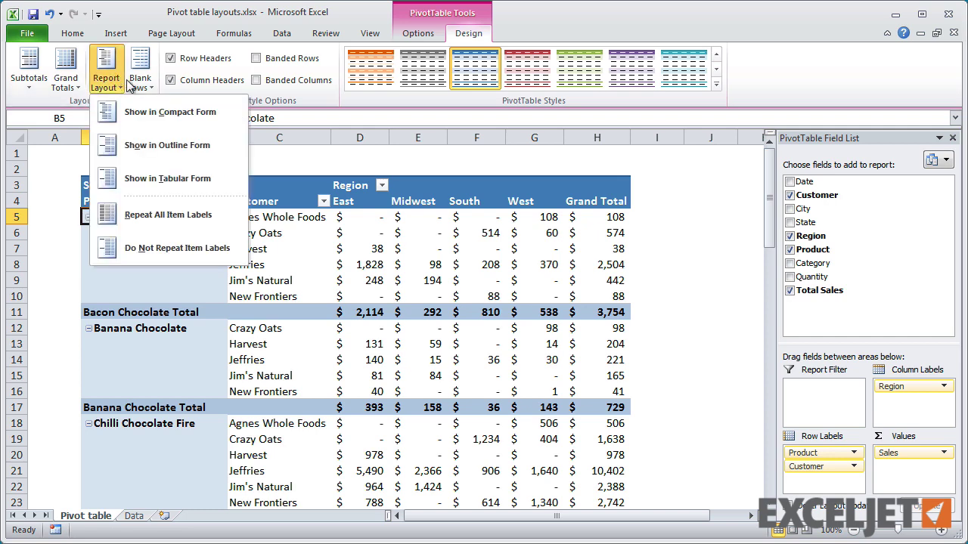
click(226, 111)
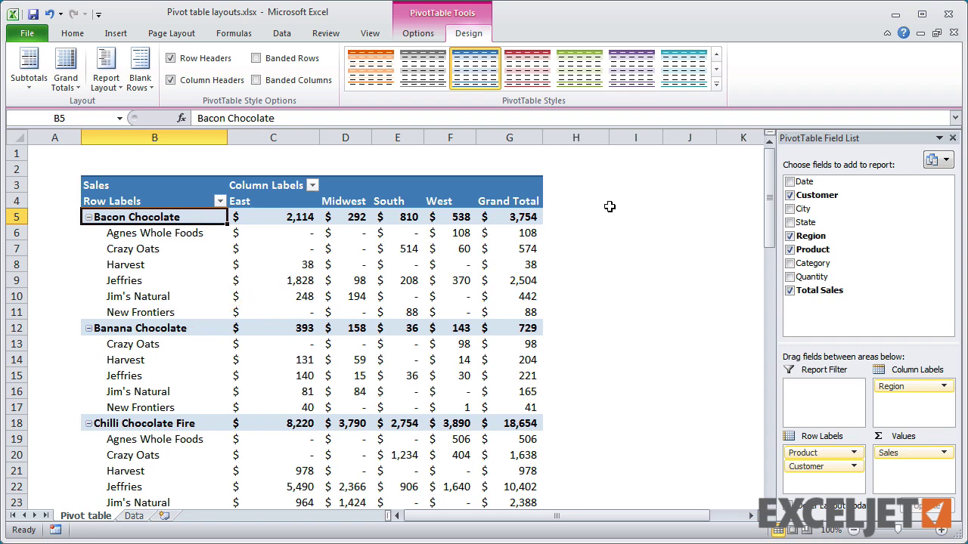
drag(811, 263, 814, 452)
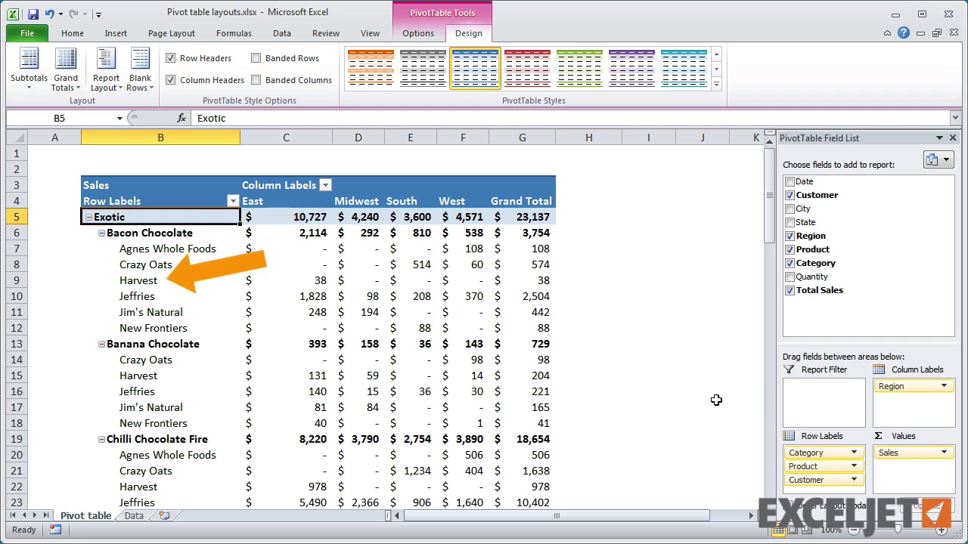
drag(800, 452, 697, 422)
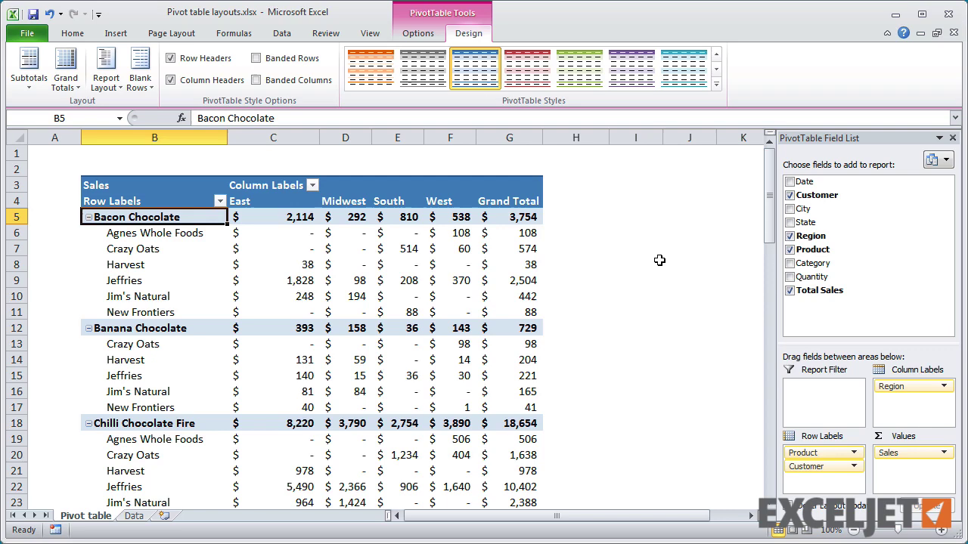
- Check the Row Labels filter options for the Customer field, then dismiss them
click(220, 201)
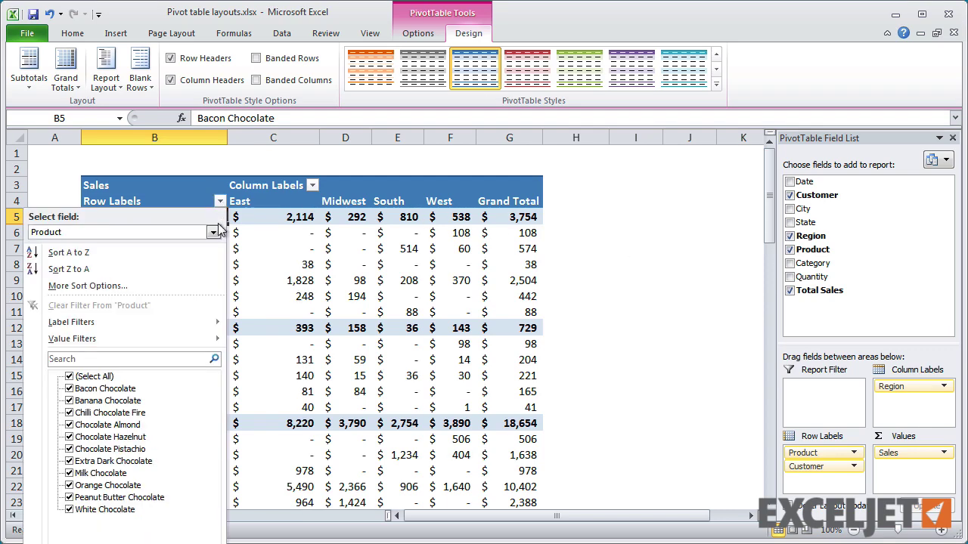
click(213, 233)
click(199, 259)
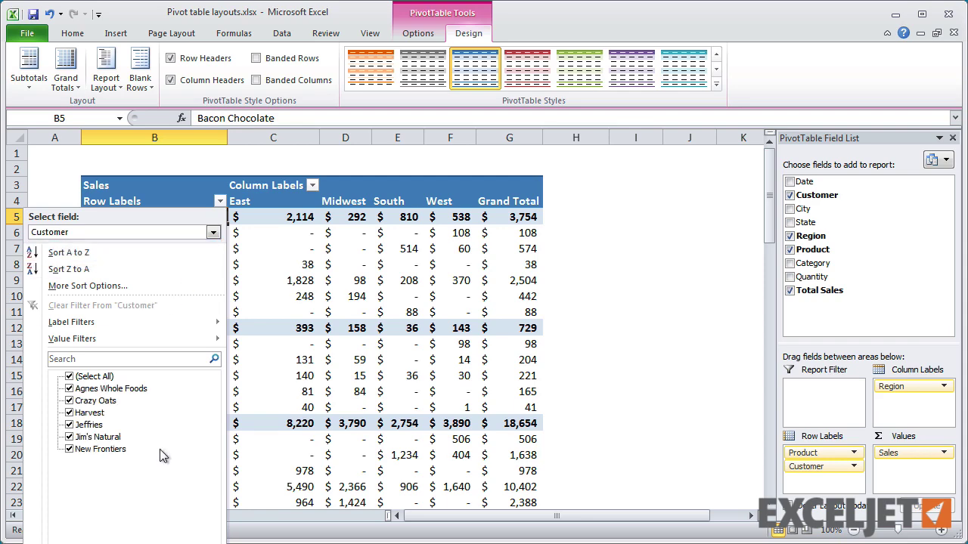
key(Escape)
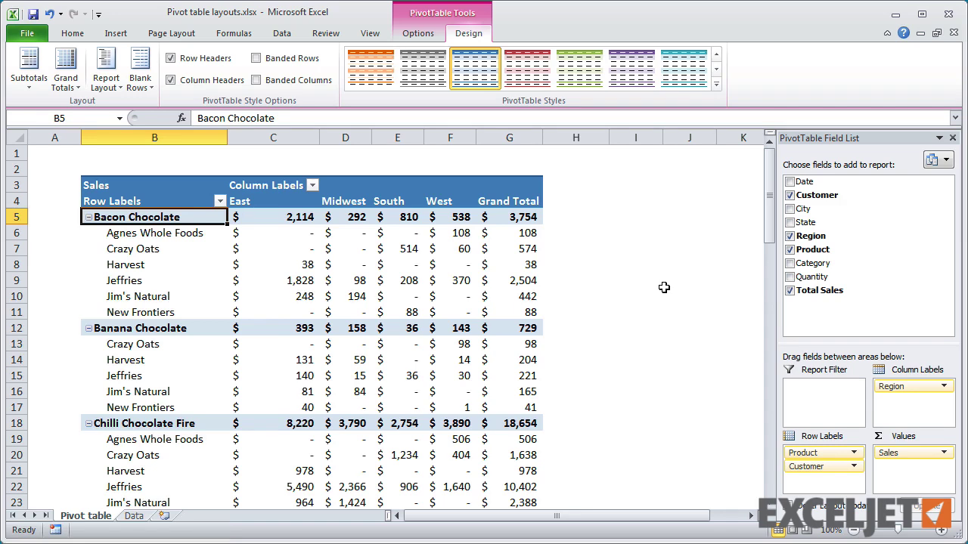
- Turn the pivot table's Field Headers off and back on from the Options tab
click(423, 35)
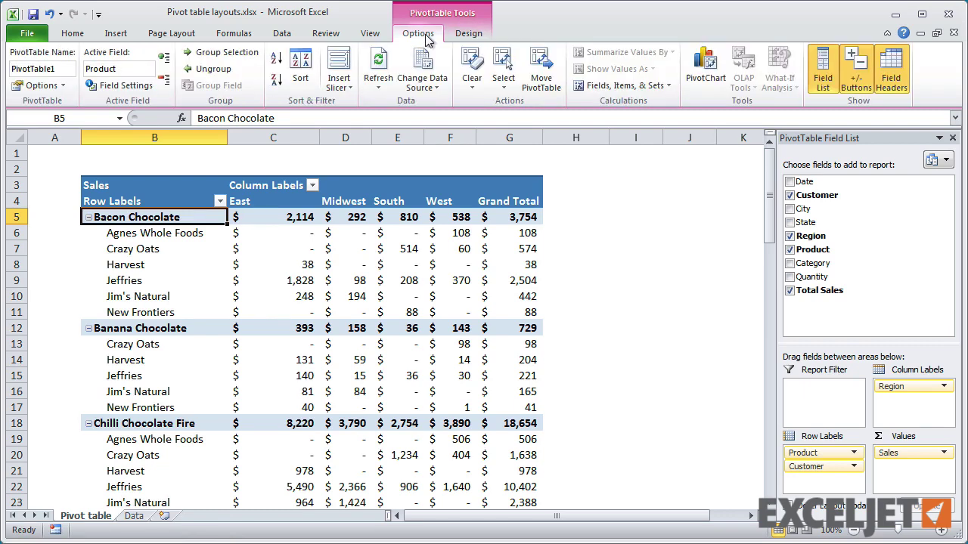
click(901, 79)
click(904, 78)
- Set the pivot table's report layout to Show in Outline Form
click(475, 36)
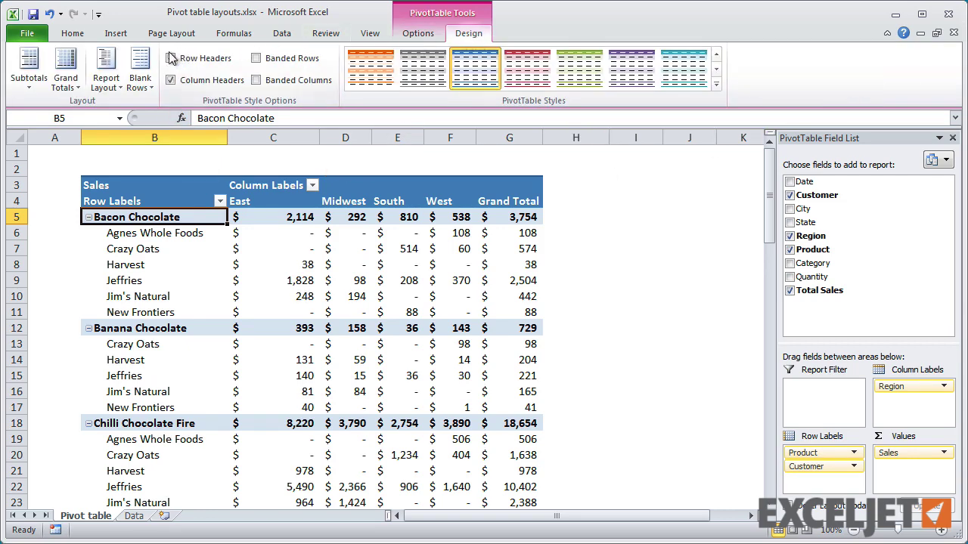
click(113, 76)
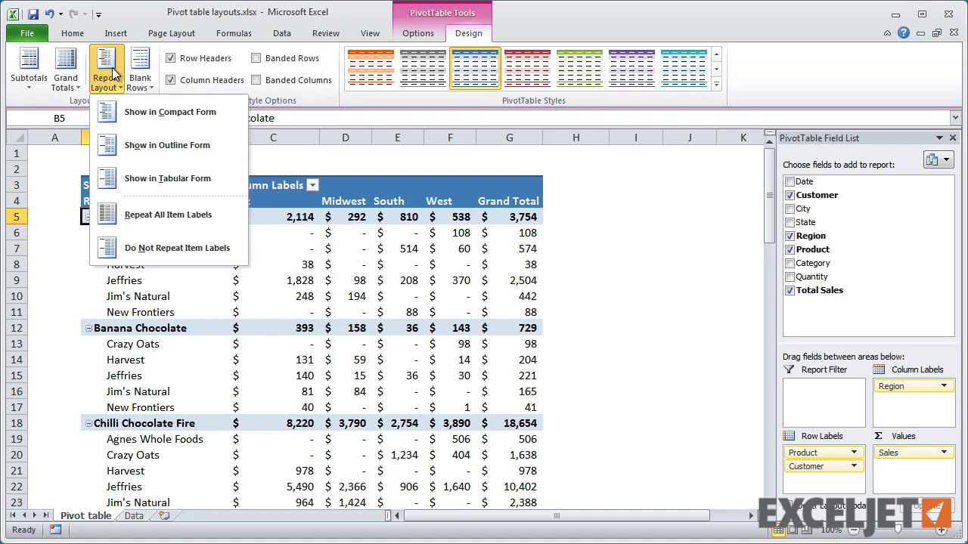
click(222, 149)
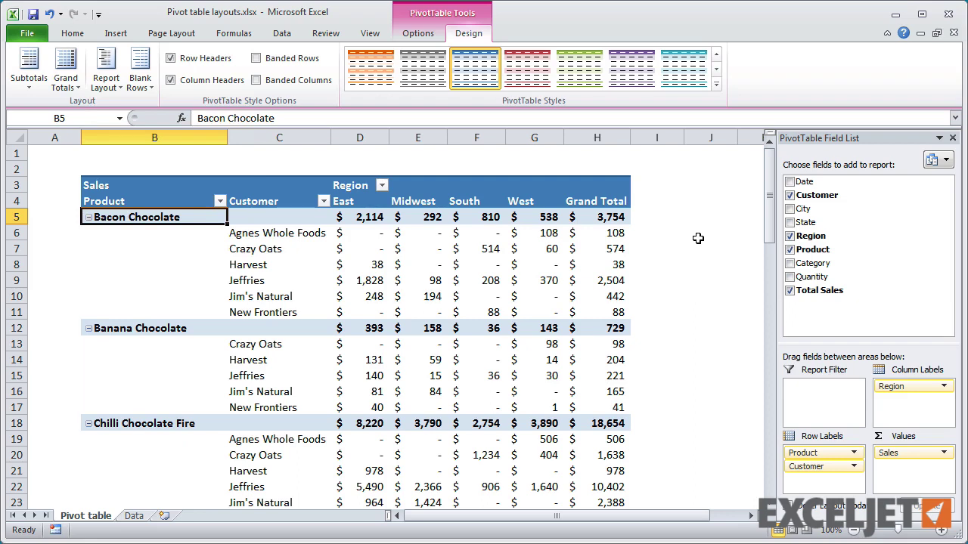
- Inspect the separate Product and Customer column filter menus, closing each one
click(220, 201)
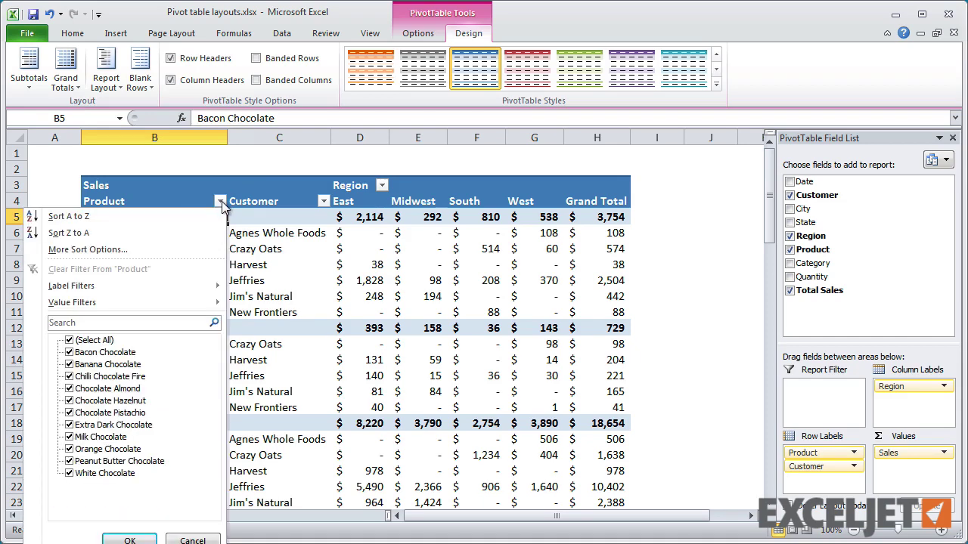
key(Escape)
click(323, 201)
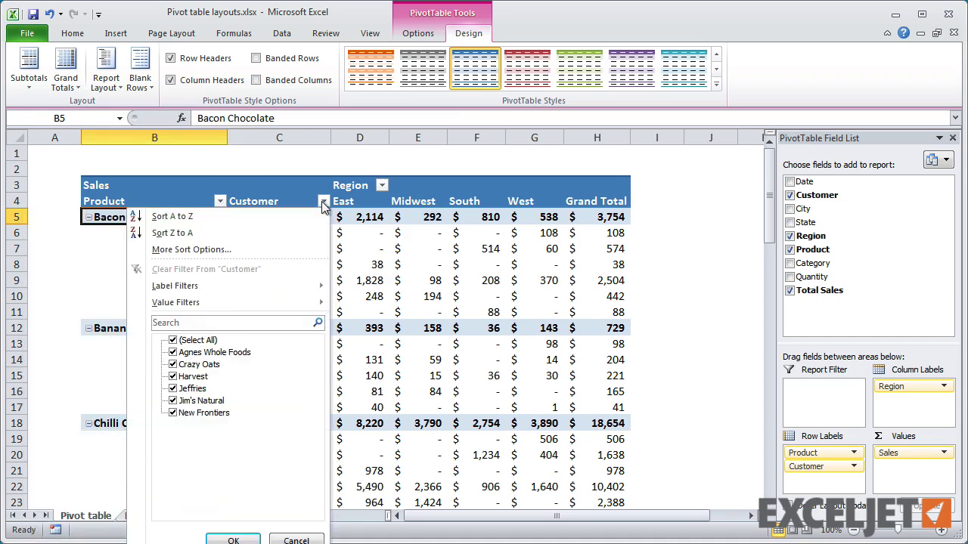
key(Escape)
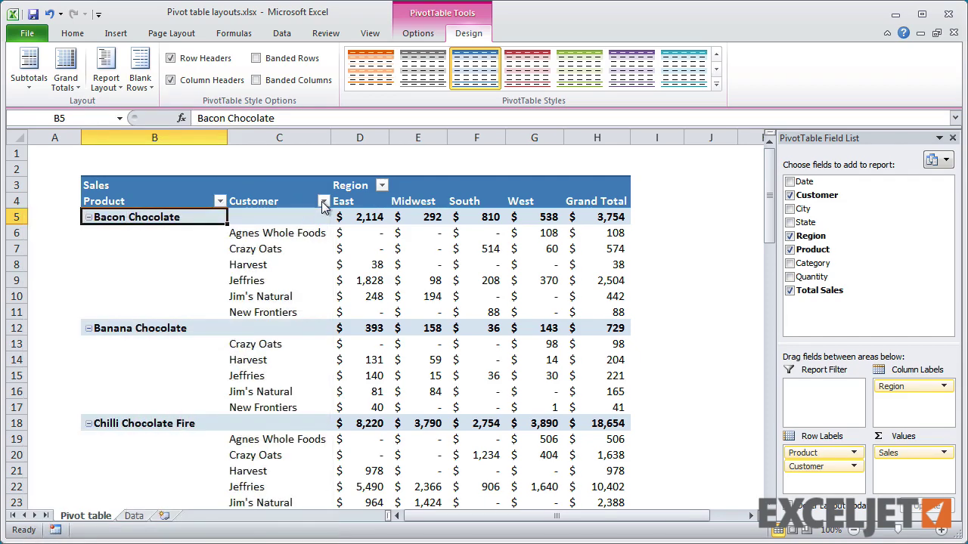
- Set the pivot table's report layout to Show in Tabular Form
click(108, 80)
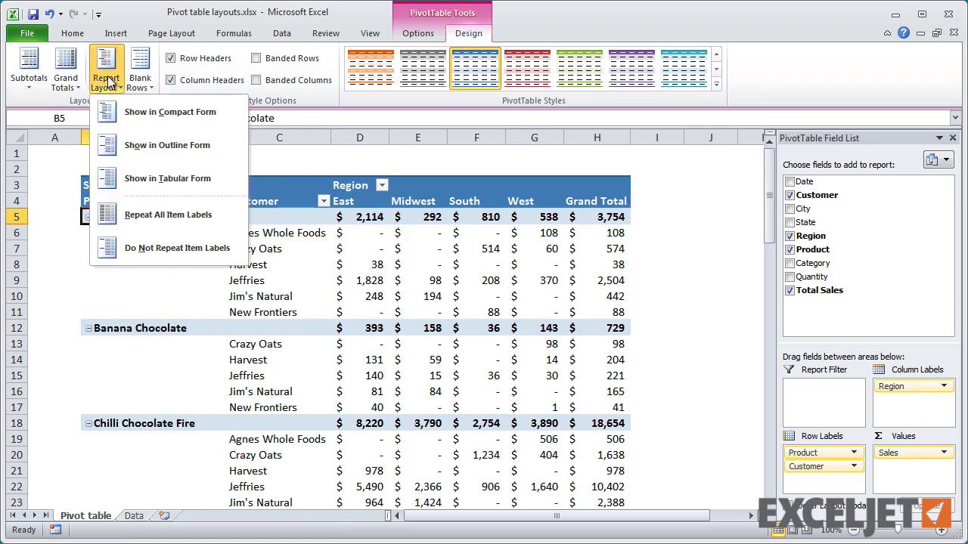
click(233, 178)
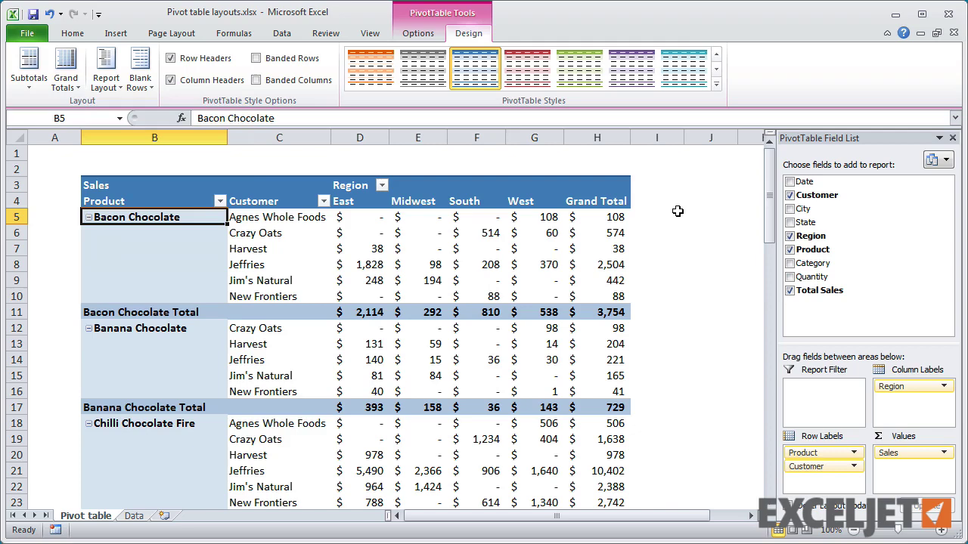
click(114, 82)
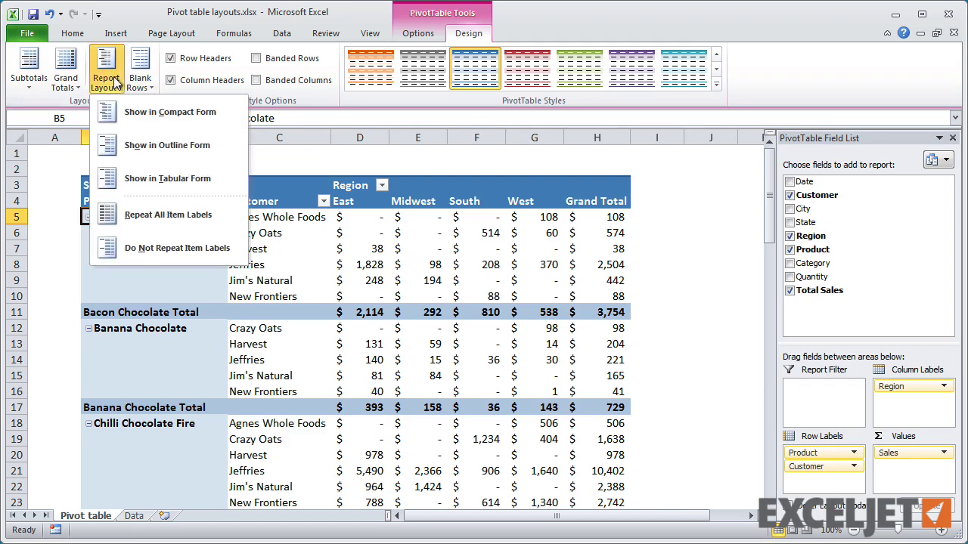
click(225, 214)
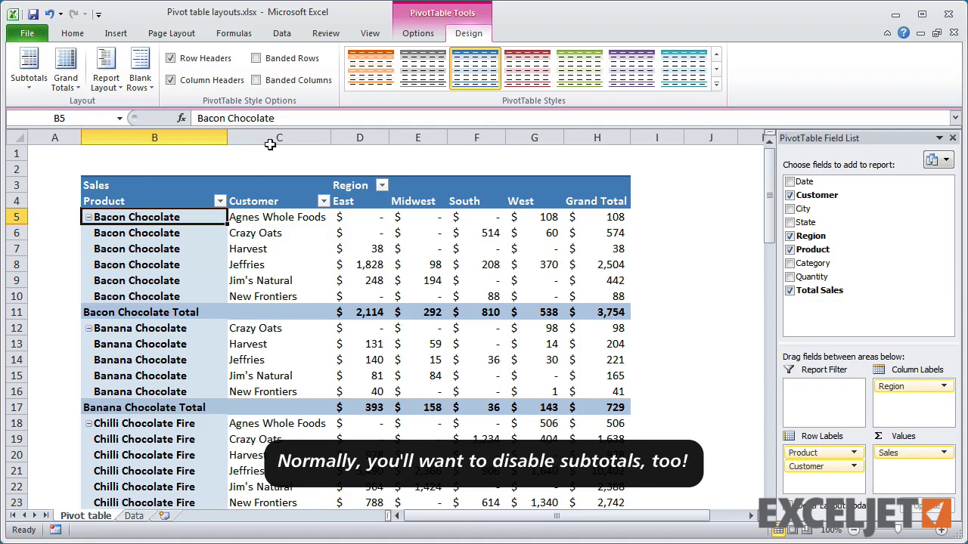
click(105, 80)
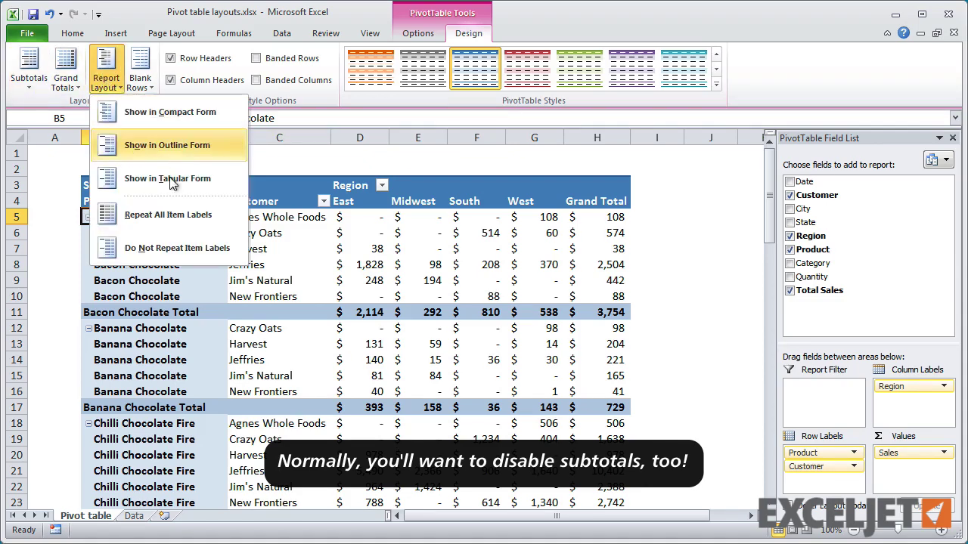
click(193, 252)
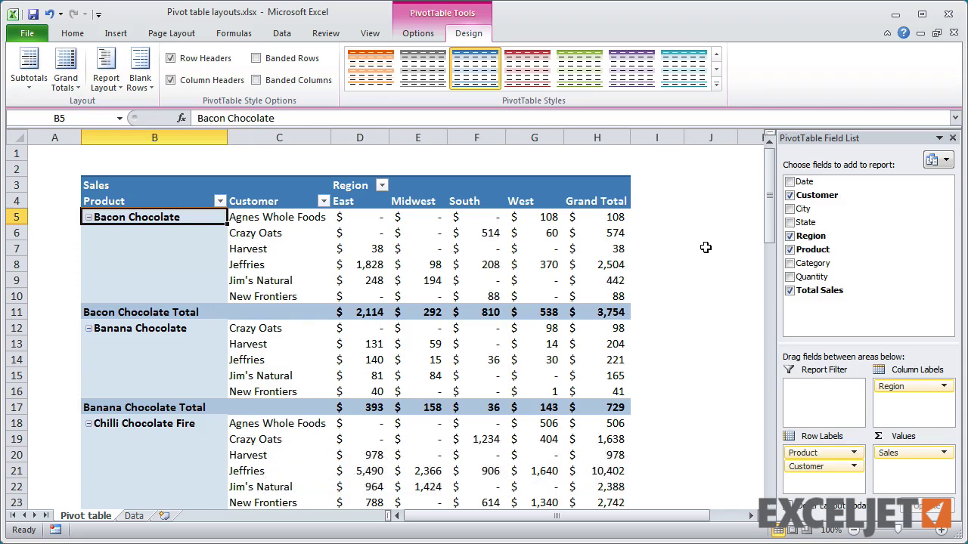
- Show all subtotals at the top of each group and use Outline Form layout
click(28, 76)
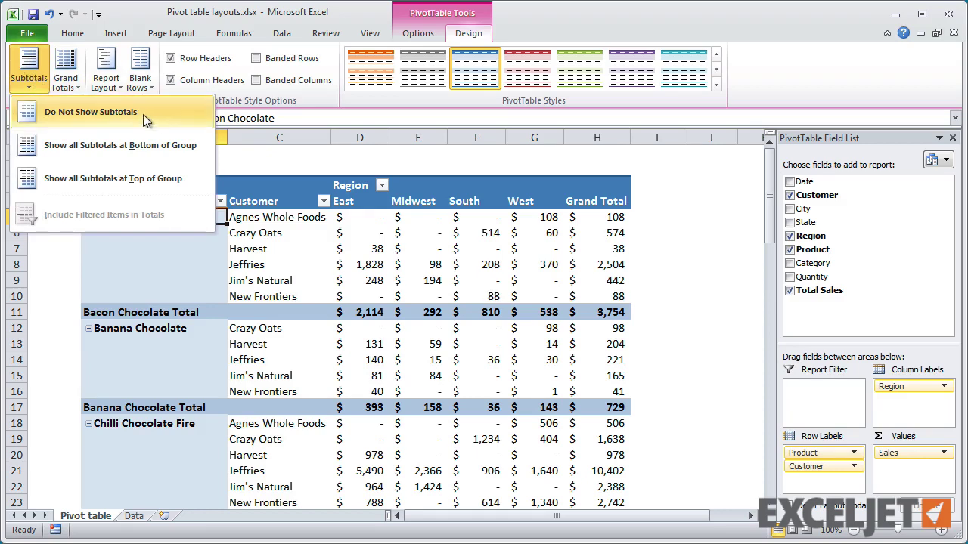
click(188, 181)
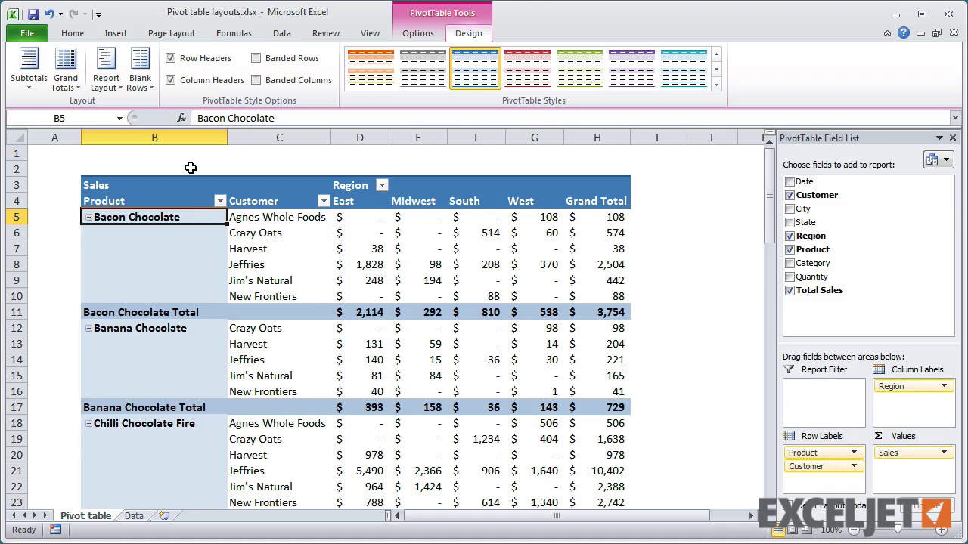
click(106, 80)
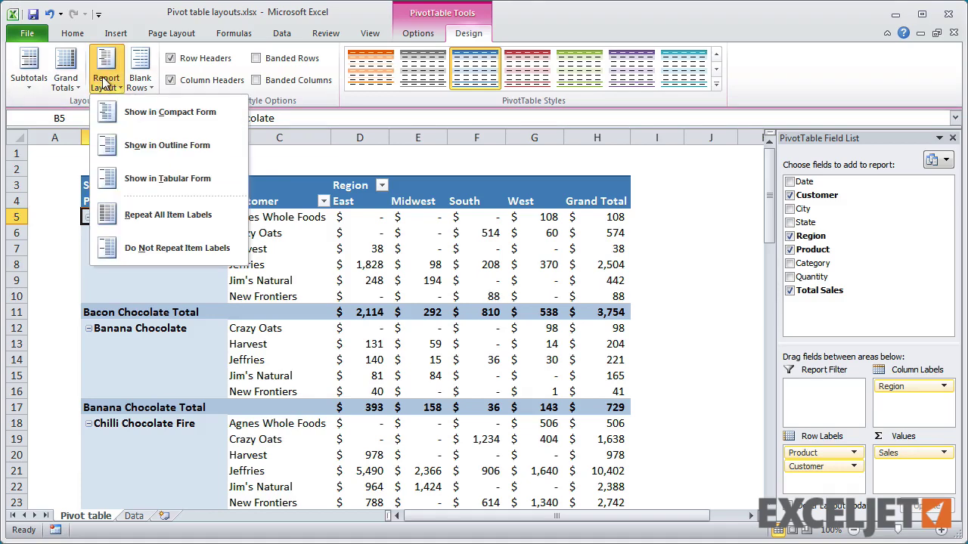
click(214, 151)
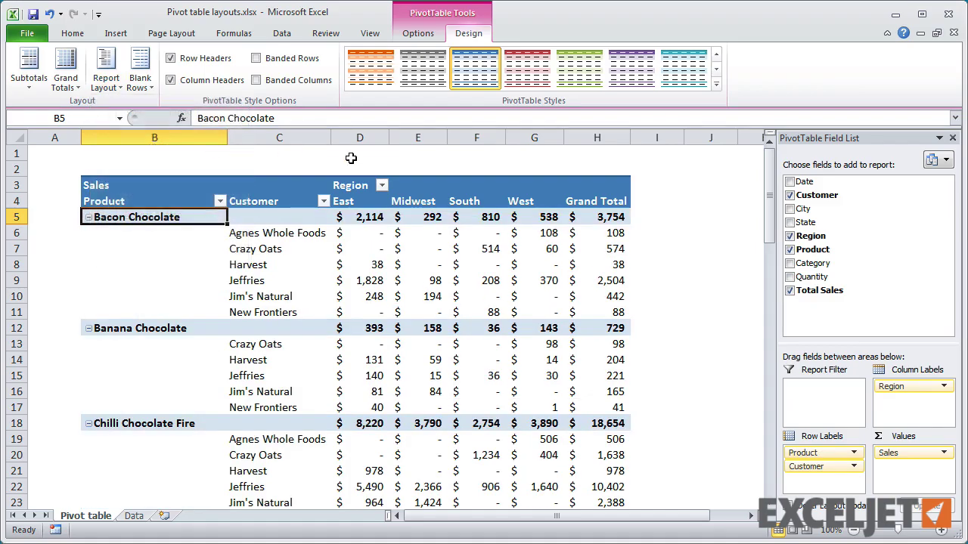